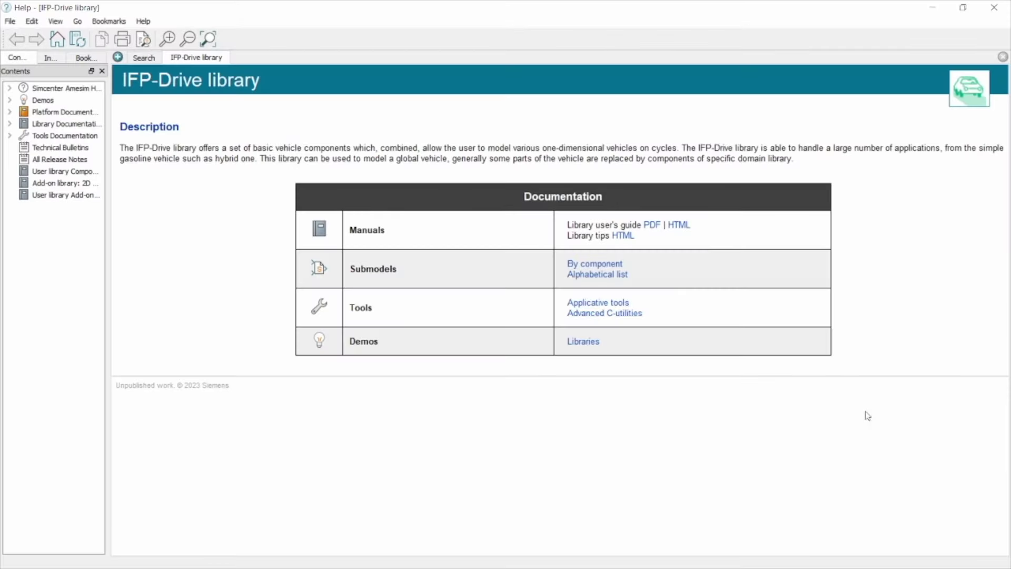
# Go from the IFP-Drive library demos to the Electric vehicle demo page and its front-wheel drive diagram.
pyautogui.click(583, 343)
pyautogui.scroll(-5, 383, 288)
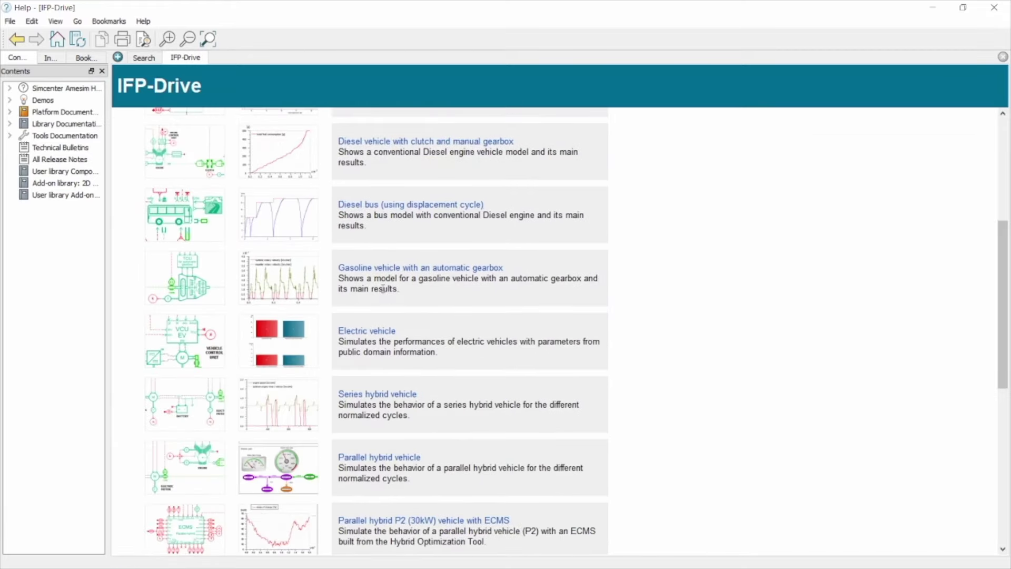
pyautogui.click(356, 332)
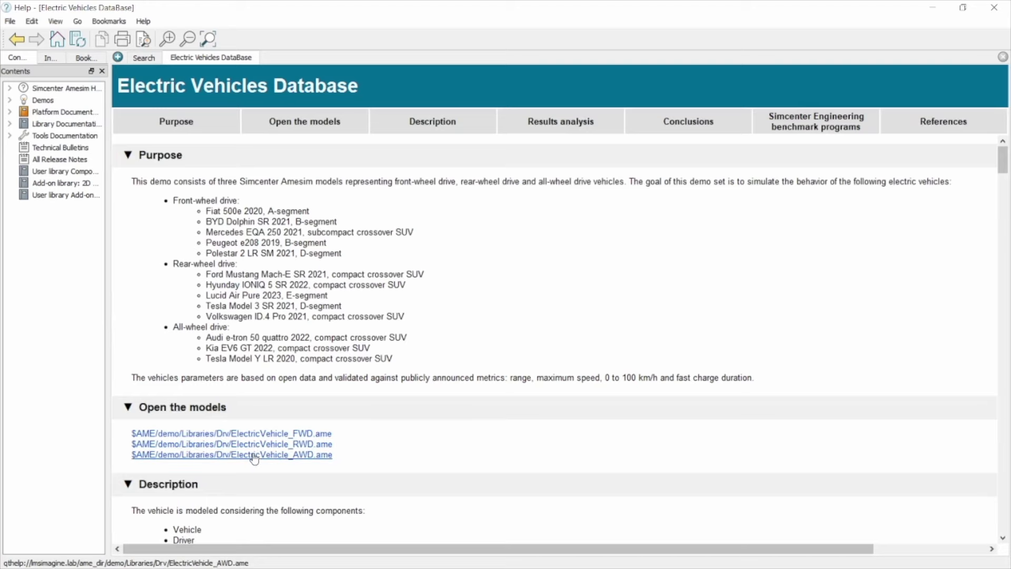
pyautogui.scroll(-10, 254, 457)
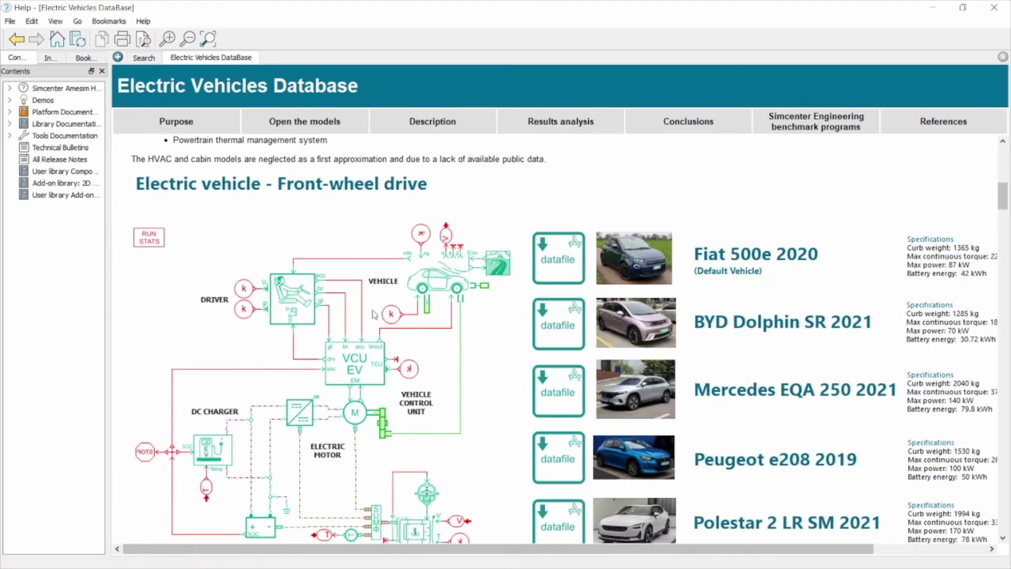
pyautogui.scroll(-1, 374, 315)
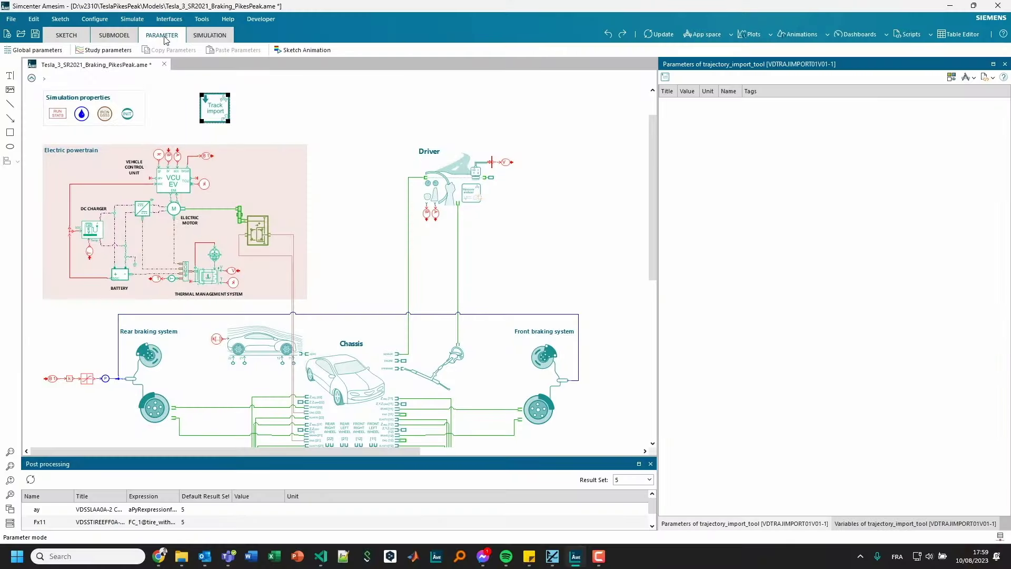
# Show the Interlagos.gpx track elevation as a 3D plot in the track import tool, rotated to another angle.
pyautogui.doubleClick(215, 108)
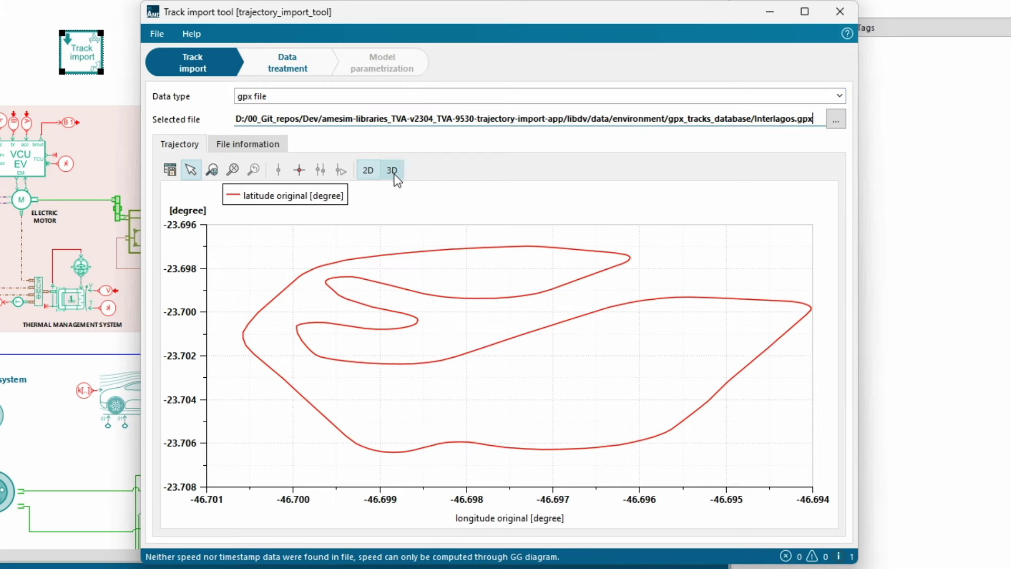
pyautogui.click(393, 171)
pyautogui.click(212, 170)
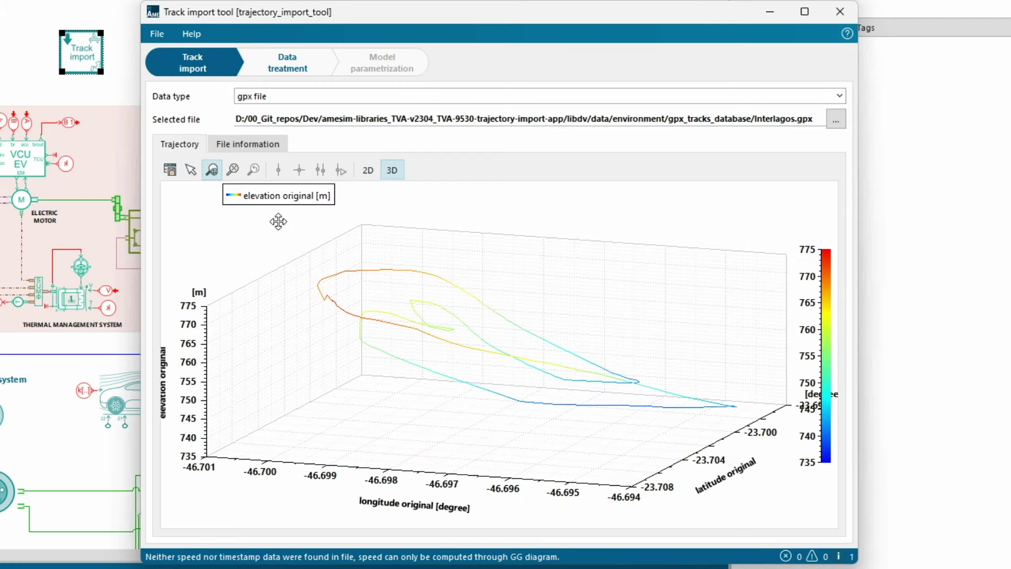
pyautogui.moveTo(503, 324); pyautogui.dragTo(462, 319)
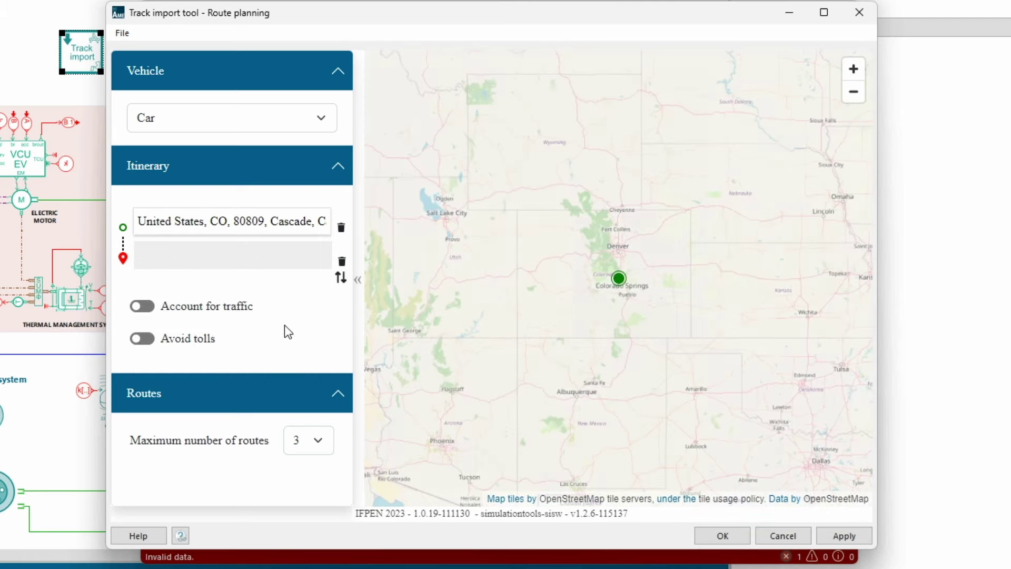
# Generate a cycle profile from the 31.01 km Pikes Peak route and view it near top-down.
pyautogui.click(565, 330)
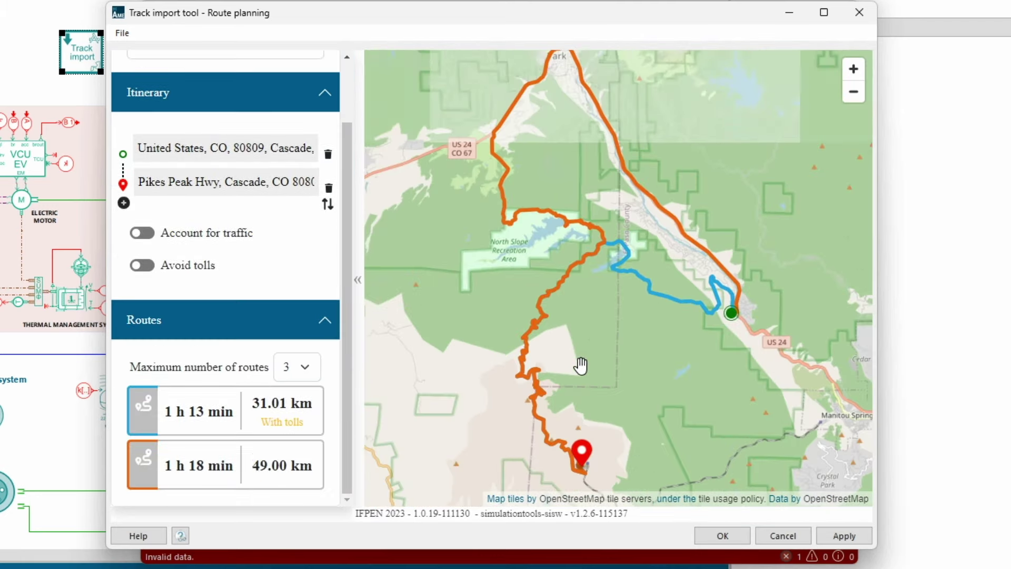
pyautogui.click(605, 261)
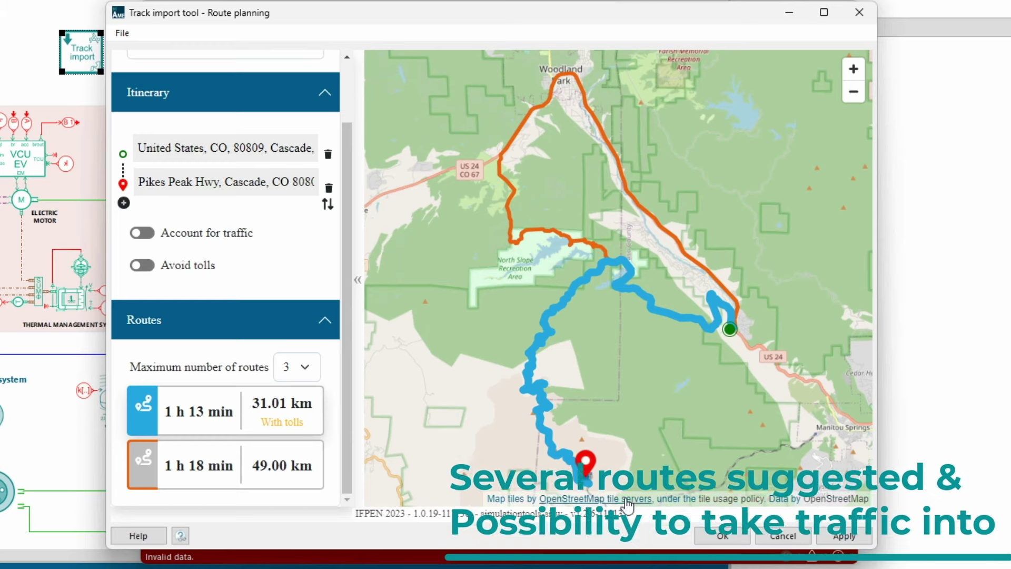
pyautogui.click(729, 539)
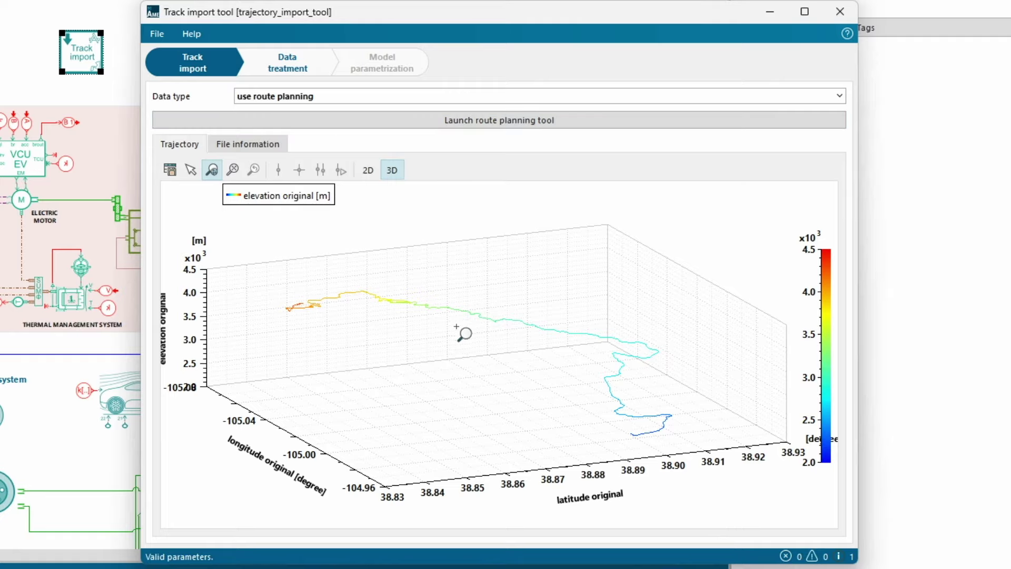
pyautogui.moveTo(428, 318); pyautogui.dragTo(474, 331)
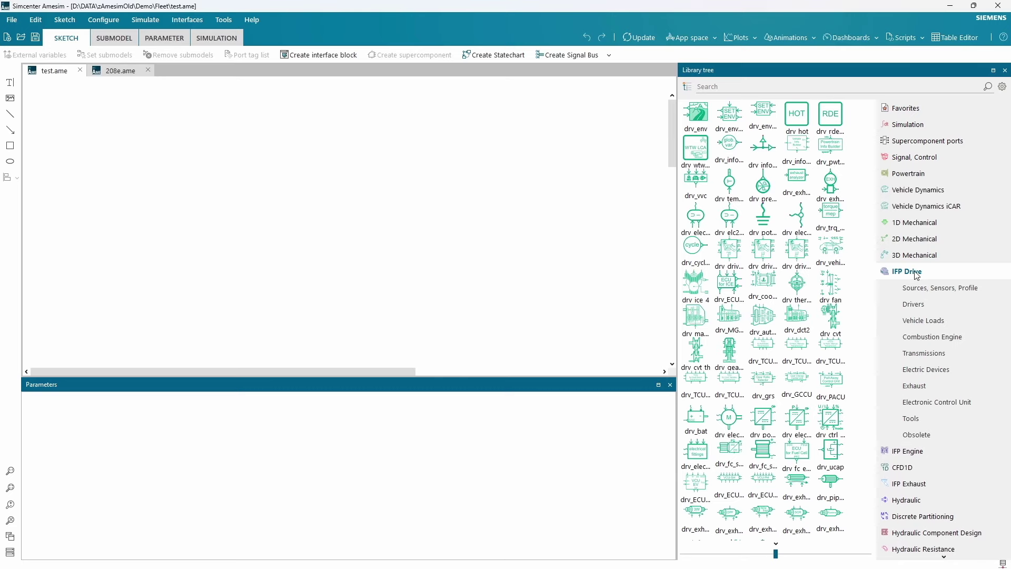
# Place a drv_wtw_lca block from IFP Drive Tools on test.ame and switch to Simulation mode.
pyautogui.click(919, 419)
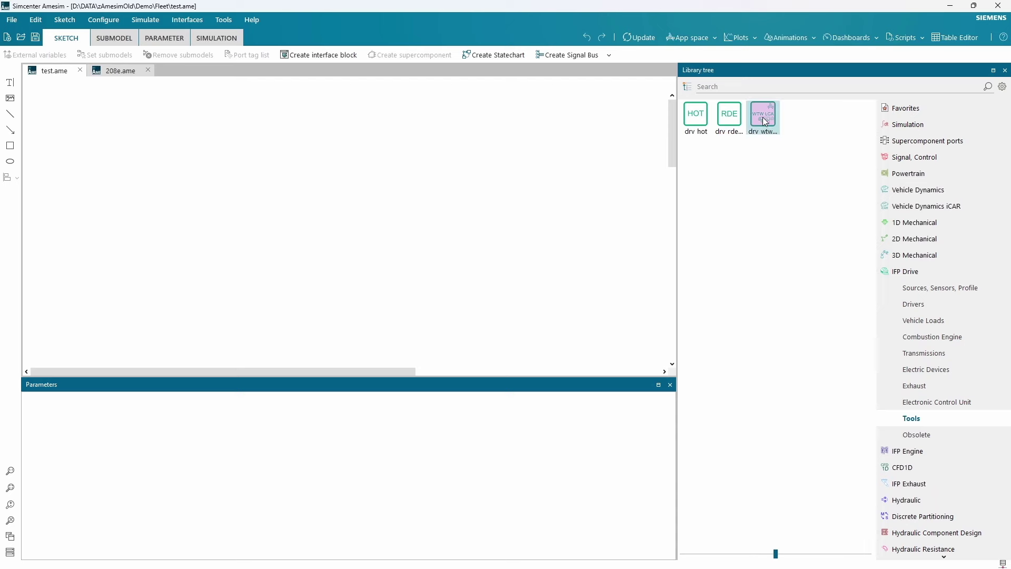
pyautogui.moveTo(762, 116)
pyautogui.mouseDown()
pyautogui.moveTo(388, 189)
pyautogui.moveTo(200, 161)
pyautogui.mouseUp()
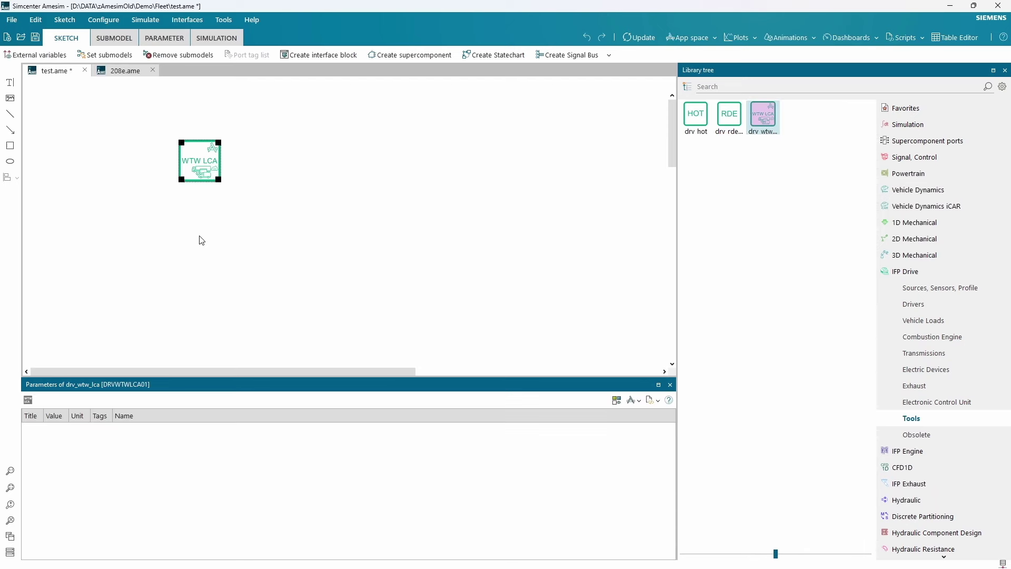
pyautogui.press('F4')
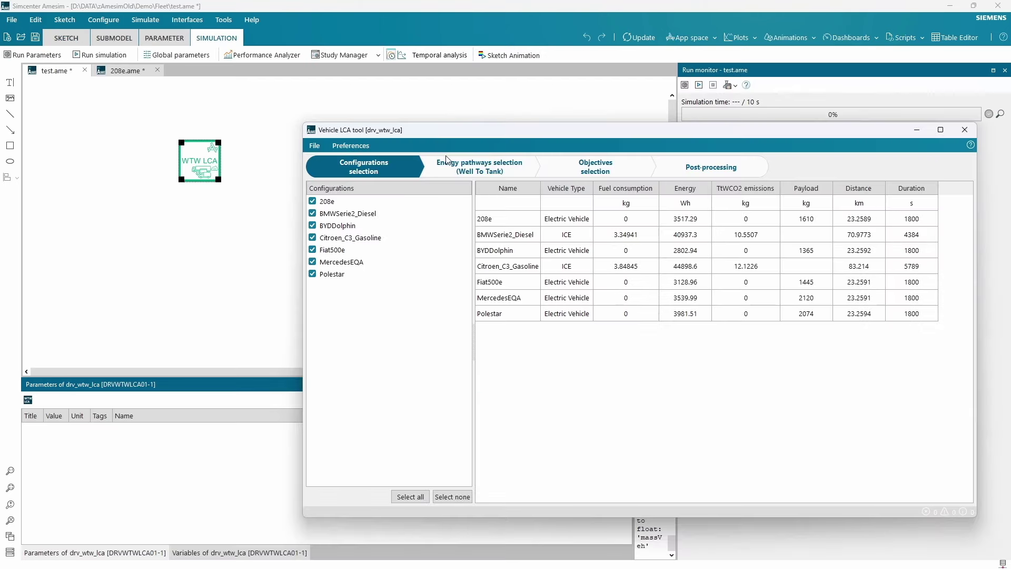
# Set the 208e electricity pathway to Electricity - North Macedonia - 2022.
pyautogui.click(447, 166)
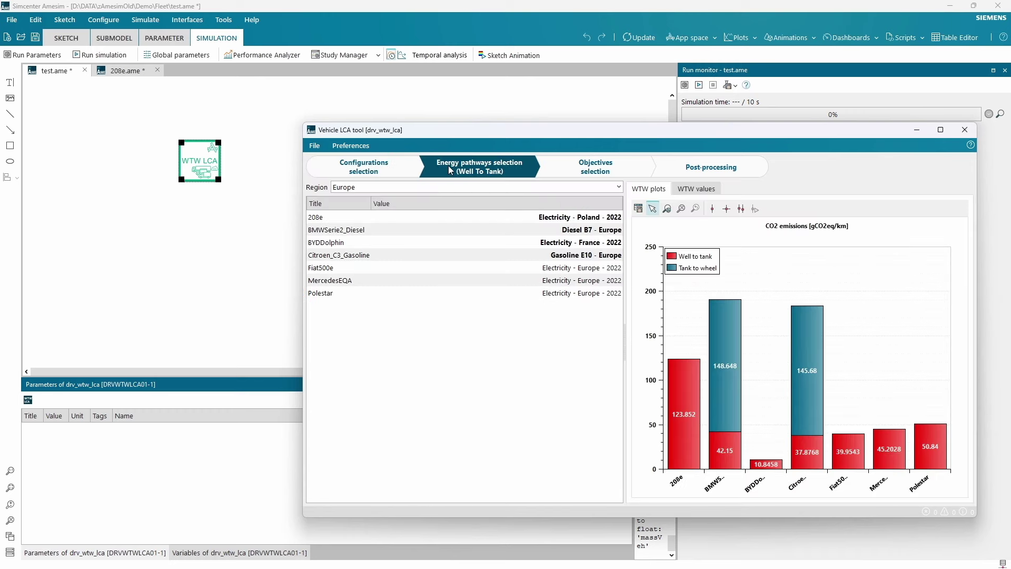
pyautogui.doubleClick(568, 220)
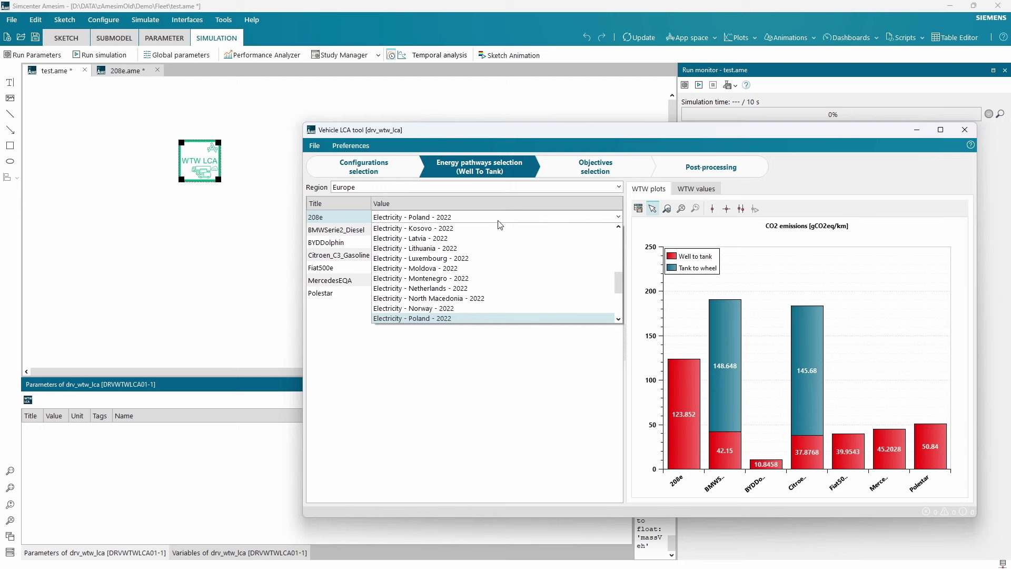
pyautogui.click(453, 298)
# Select WTW CO2 emissions as a fleet objective and remove Total cost of operations.
pyautogui.click(595, 166)
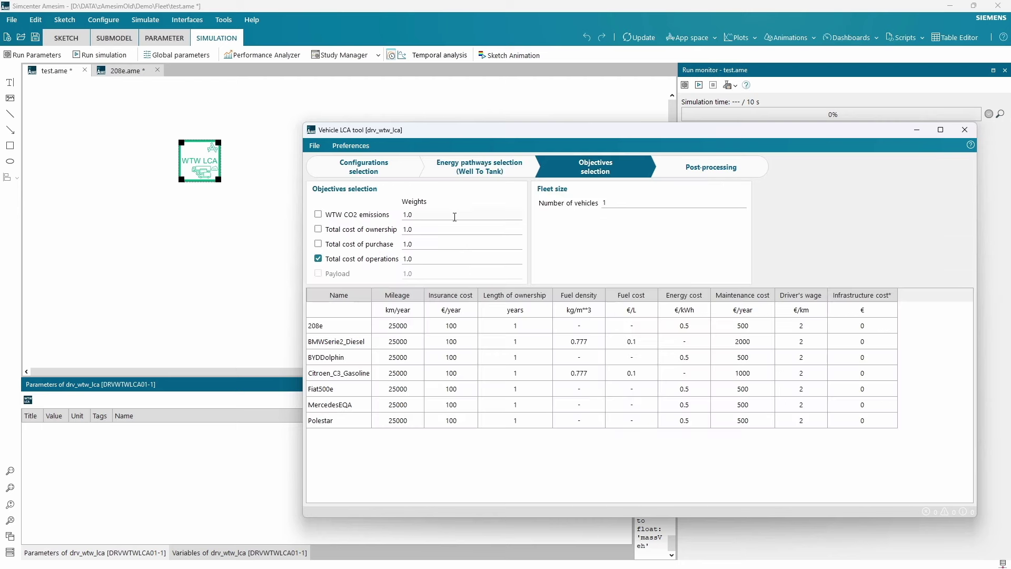
pyautogui.click(318, 215)
pyautogui.click(318, 258)
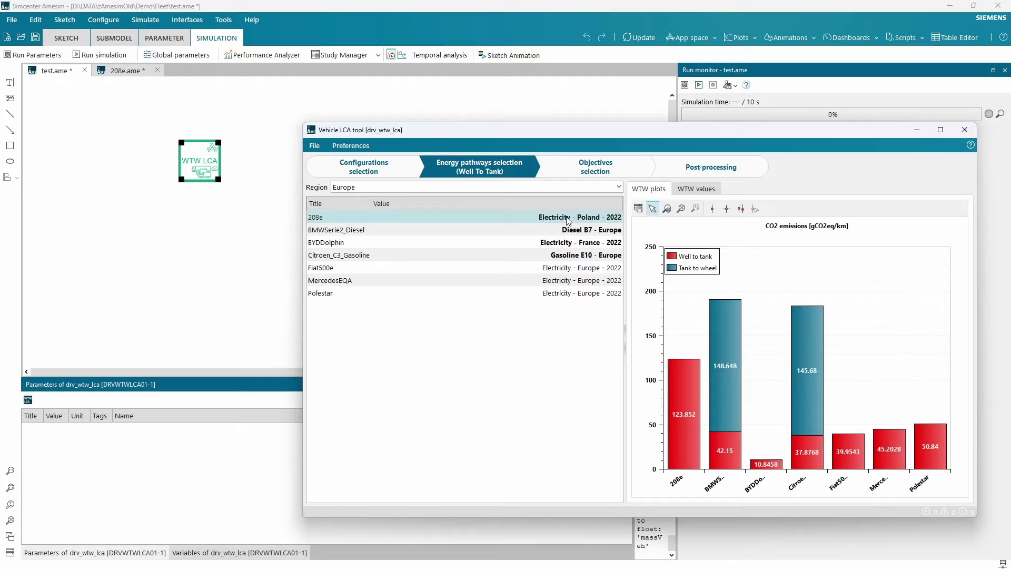
# Open the electricity pathway dropdown in the 208e Value cell.
pyautogui.click(567, 220)
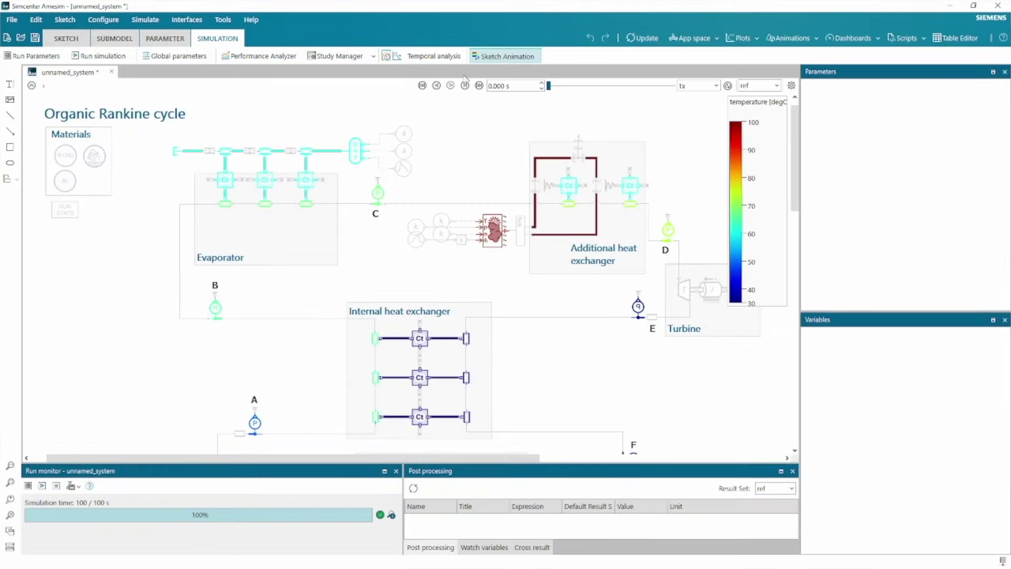
# Play the temperature animation and drag the time slider to its final 100 s state.
pyautogui.click(450, 85)
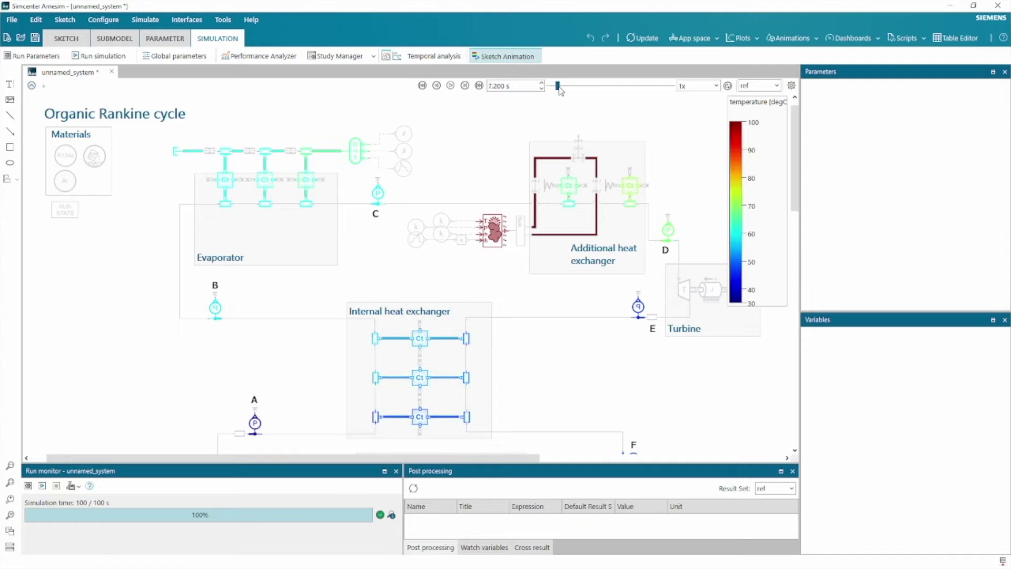
pyautogui.moveTo(558, 87); pyautogui.dragTo(690, 93)
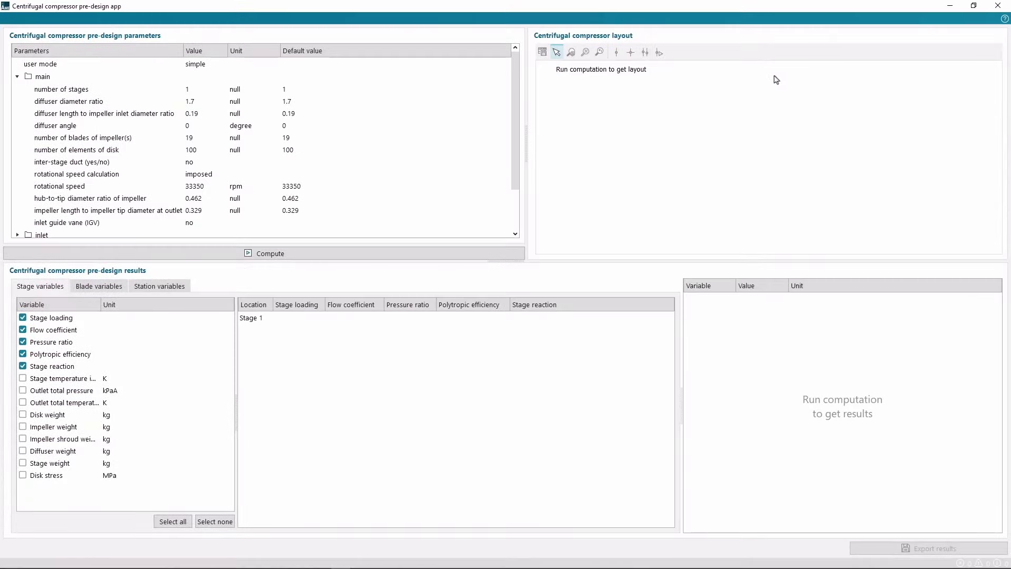
# Widen the compressor parameters panel and compute the centrifugal compressor pre-design.
pyautogui.moveTo(527, 151); pyautogui.dragTo(770, 166)
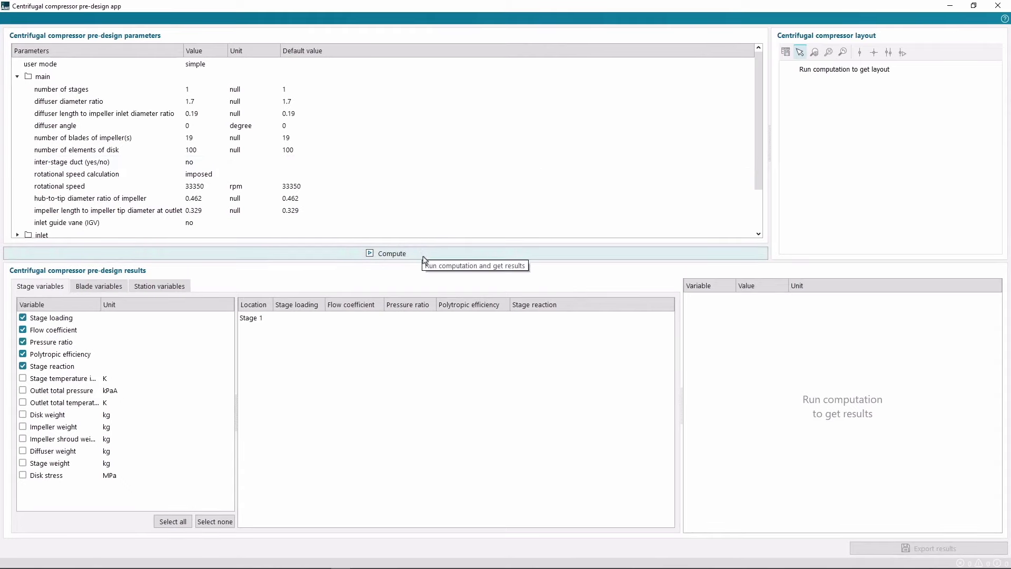
pyautogui.moveTo(496, 261); pyautogui.dragTo(488, 300)
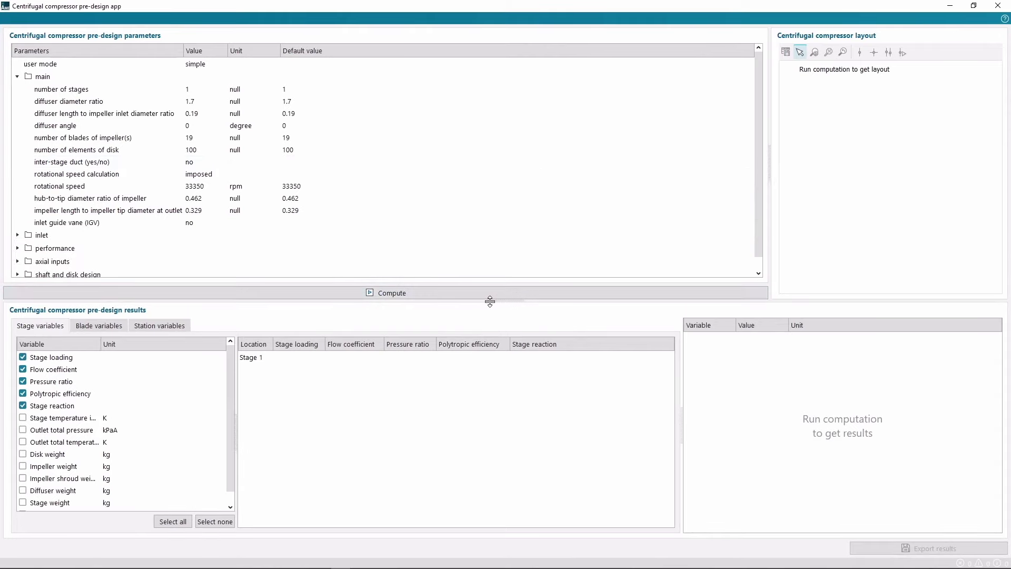
pyautogui.click(409, 293)
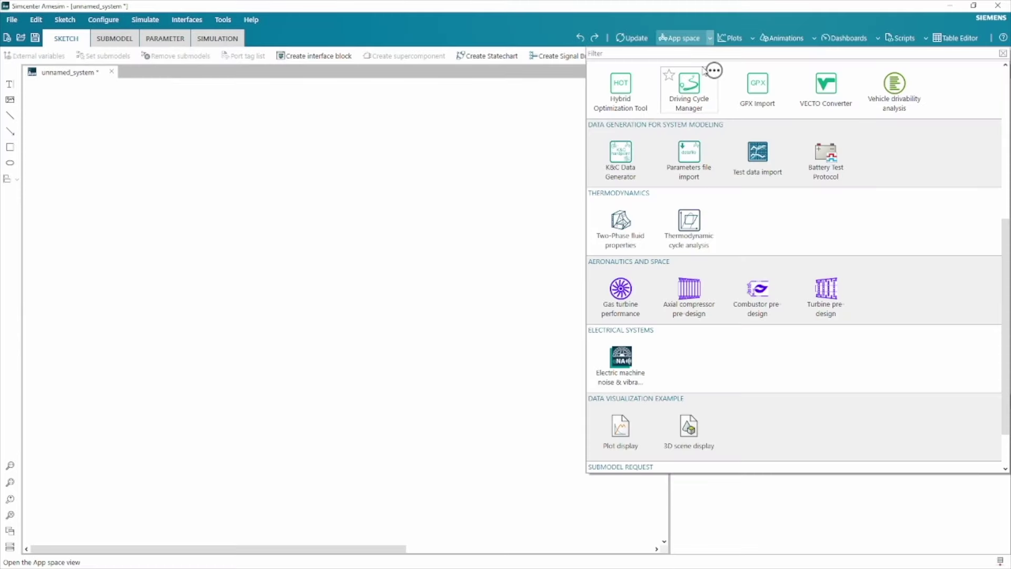
pyautogui.moveTo(700, 158)
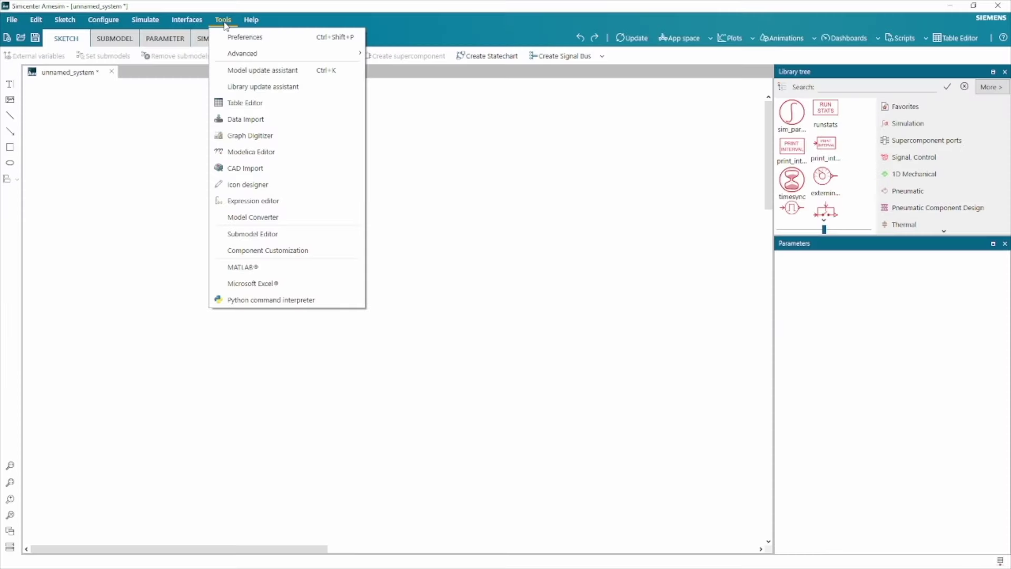
# Import the pipe CAD model, inspect body_4 and body_6, and generate its 1D hydraulic sketch.
pyautogui.click(266, 168)
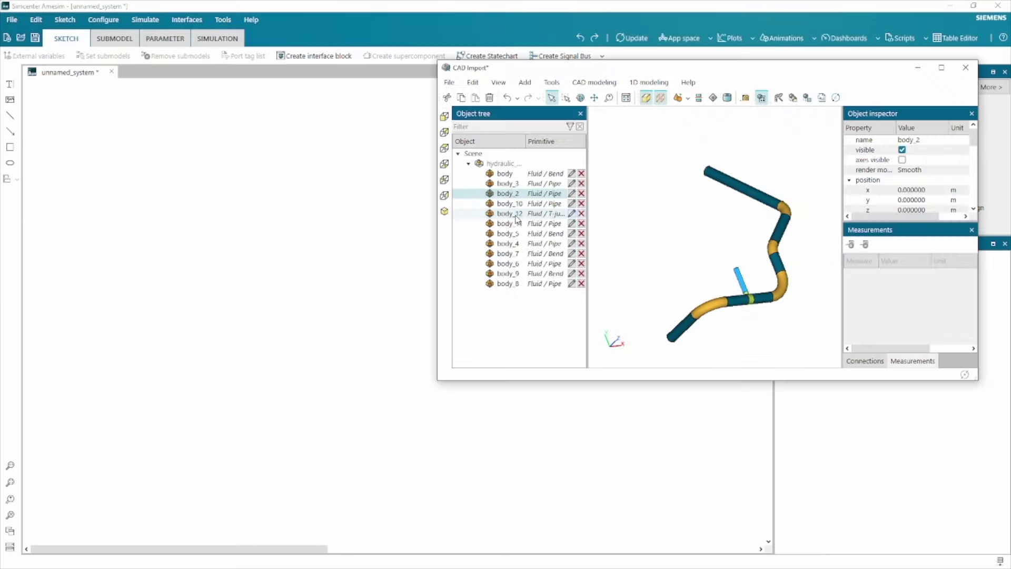
pyautogui.moveTo(756, 244); pyautogui.dragTo(600, 220)
pyautogui.click(505, 243)
pyautogui.click(506, 263)
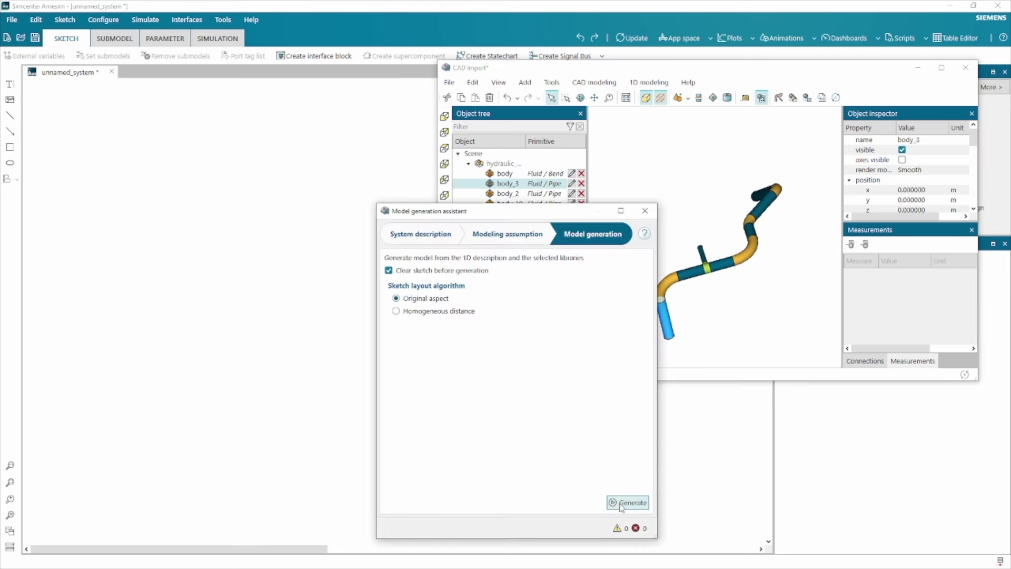
pyautogui.click(621, 503)
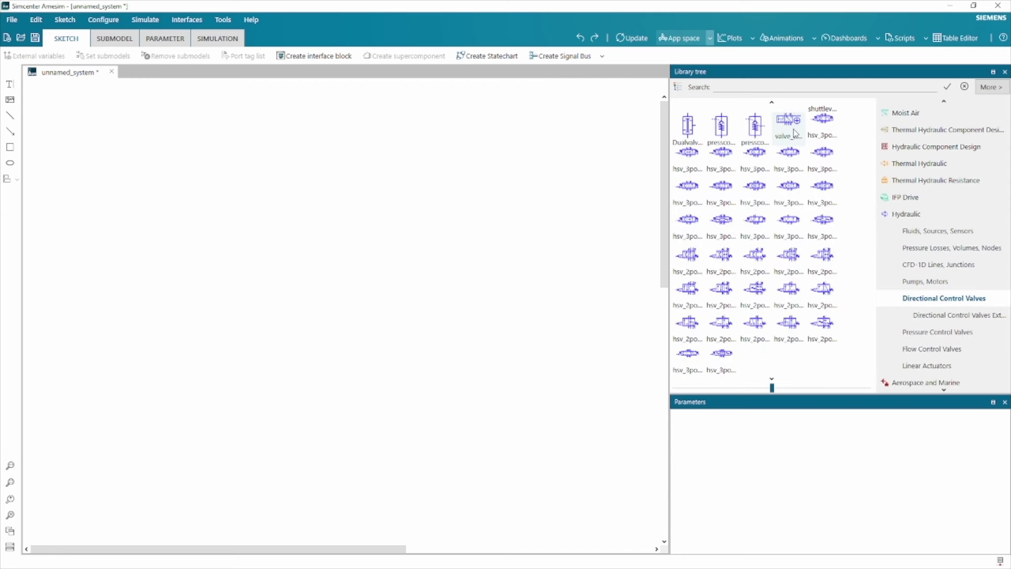
# Place valve_builder_hydr from Directional Control Valves on the sketch to open Valve Builder.
pyautogui.moveTo(795, 133)
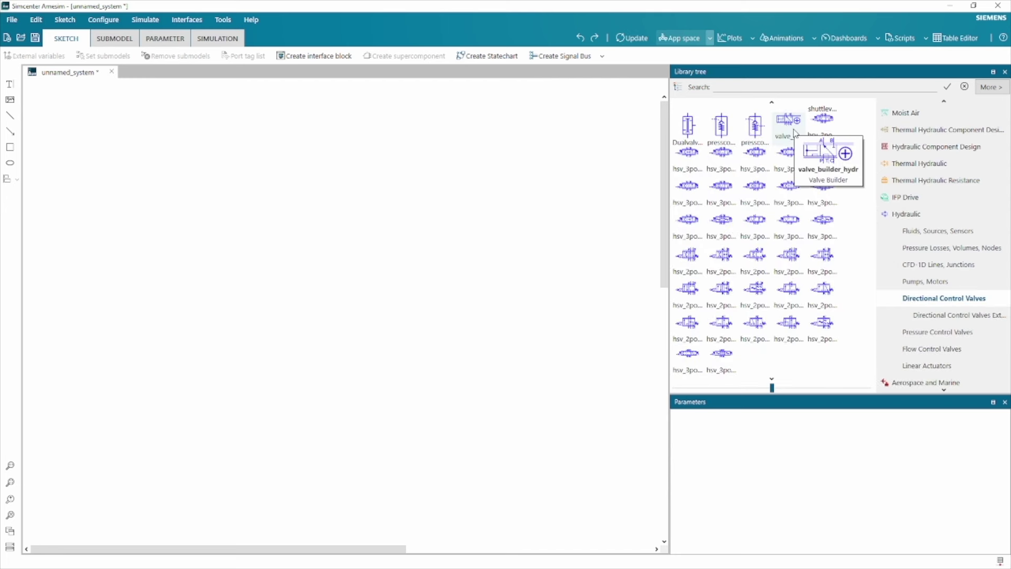
pyautogui.moveTo(795, 132)
pyautogui.mouseDown()
pyautogui.moveTo(582, 184)
pyautogui.moveTo(456, 194)
pyautogui.mouseUp()
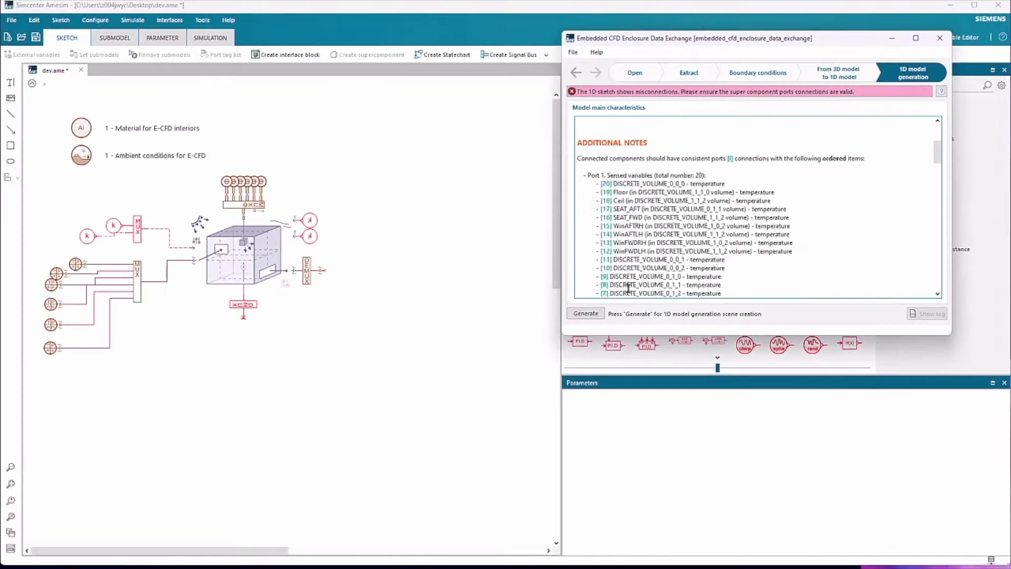
# Generate the supercomponent sketch at the dialog's 1D model generation step.
pyautogui.scroll(5, 752, 211)
pyautogui.click(584, 314)
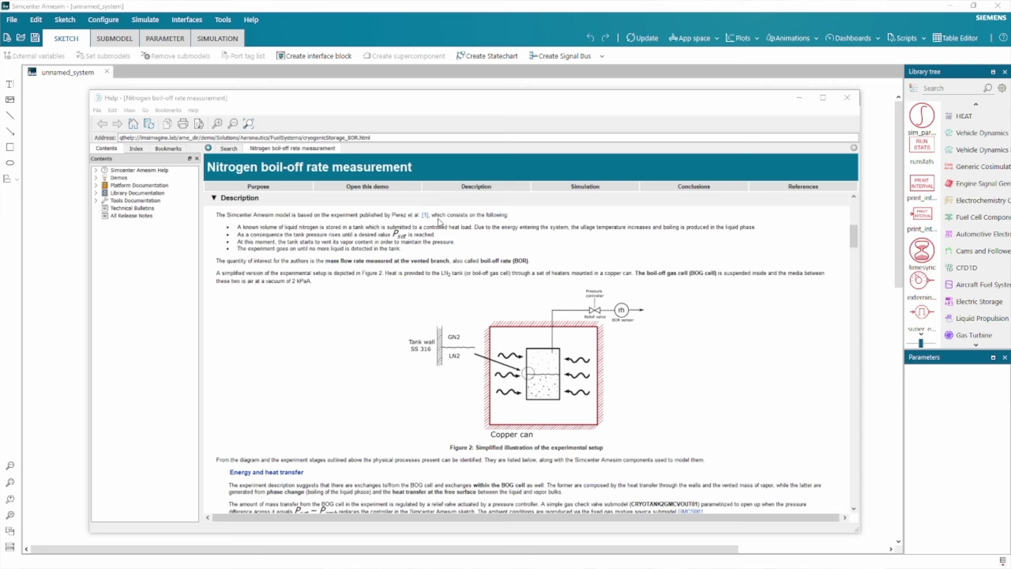
# Scroll the boil-off rate help page down to the Figure 7 charts, then close Help.
pyautogui.scroll(-2, 436, 323)
pyautogui.scroll(-20, 436, 322)
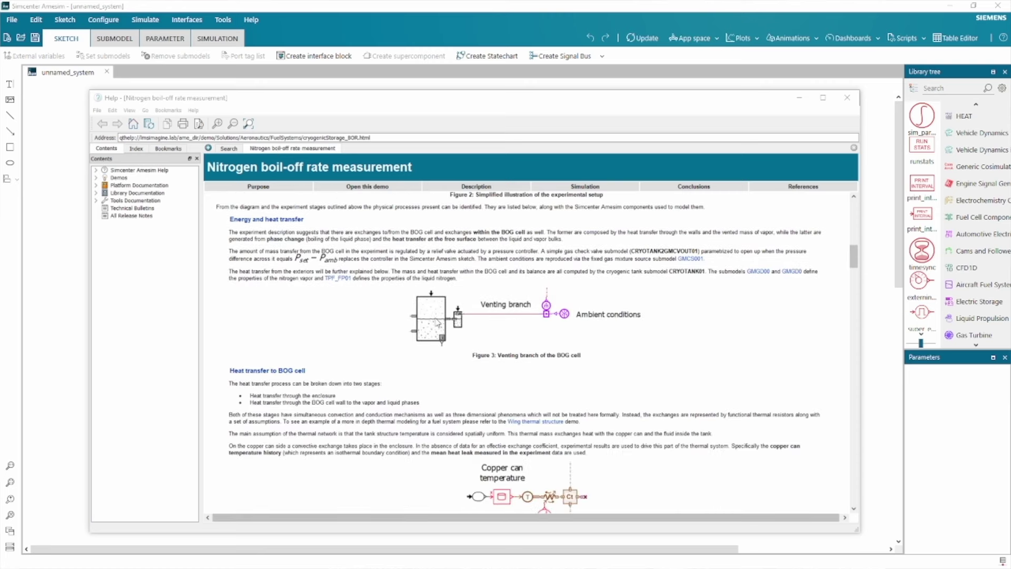
pyautogui.scroll(-12, 431, 325)
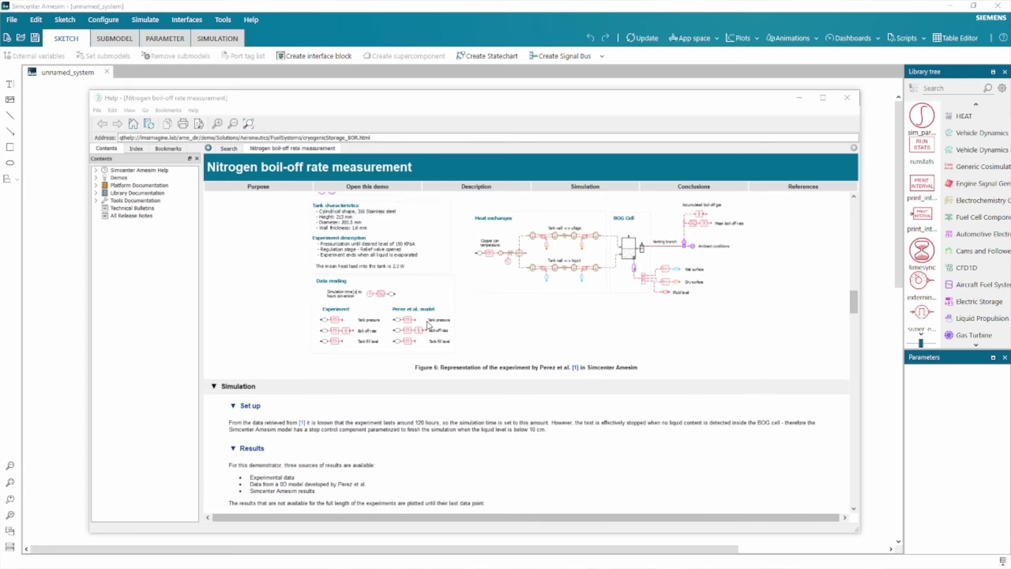
pyautogui.scroll(-5, 421, 327)
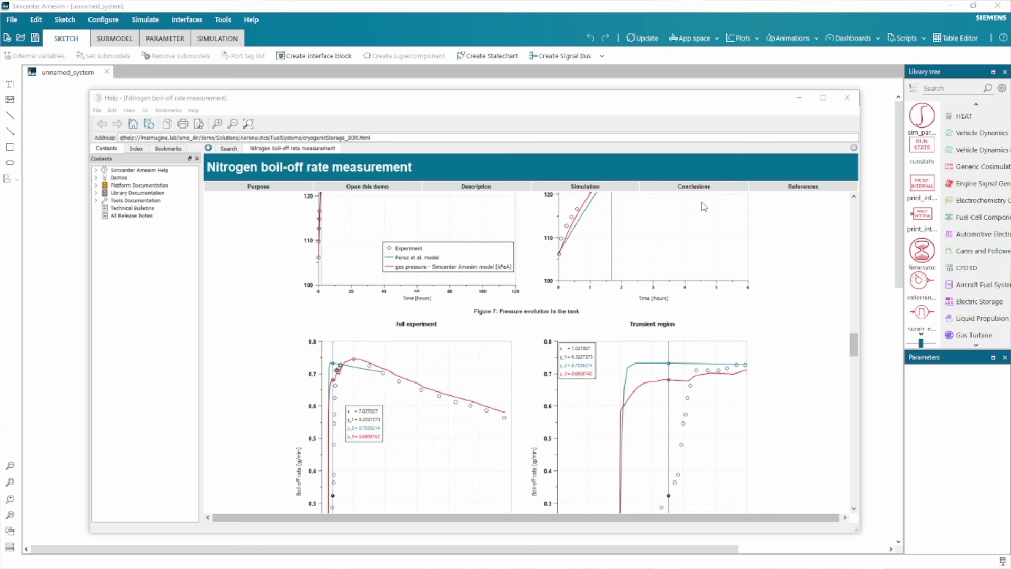
pyautogui.hotkey('alt', 'F4')
# Enable the Cryogenic Storage Category option under Tools > Preferences > Preview features.
pyautogui.click(223, 19)
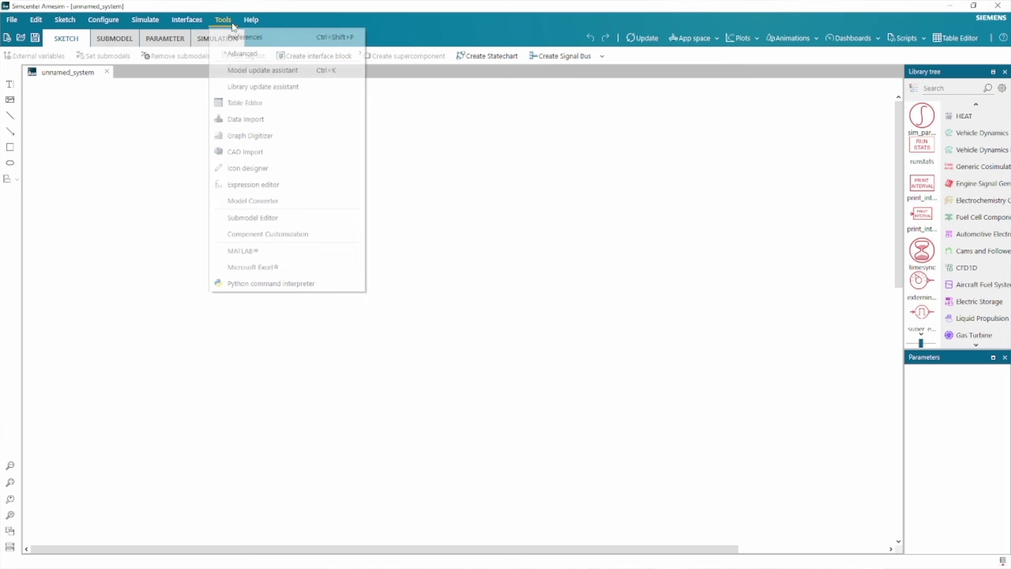
pyautogui.click(240, 37)
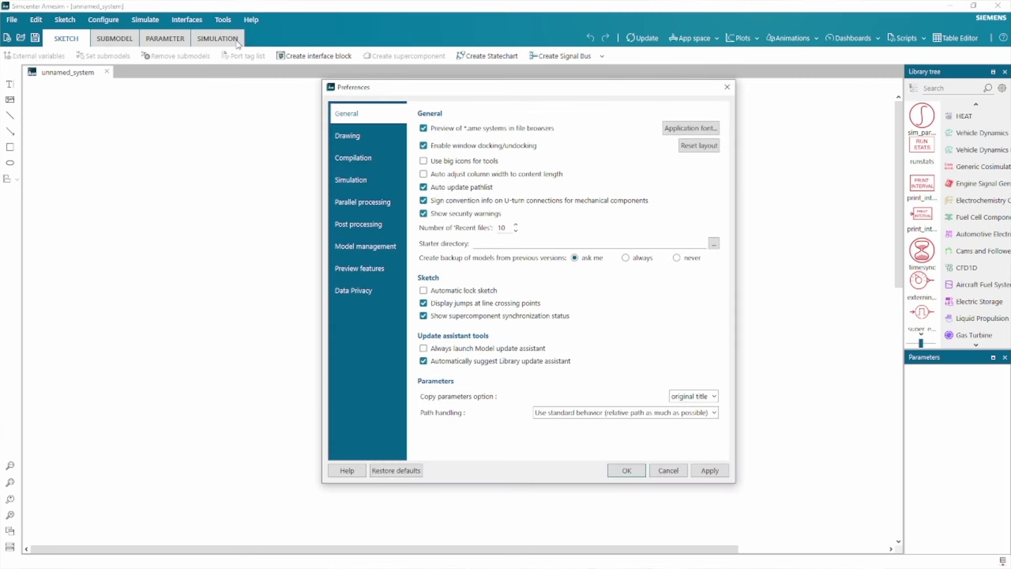
pyautogui.click(356, 268)
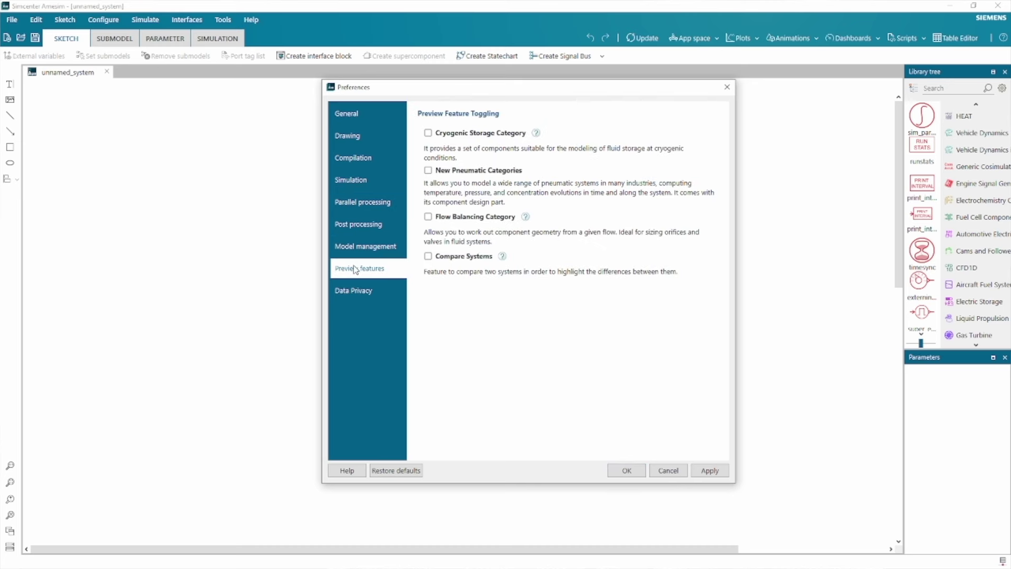
pyautogui.click(427, 133)
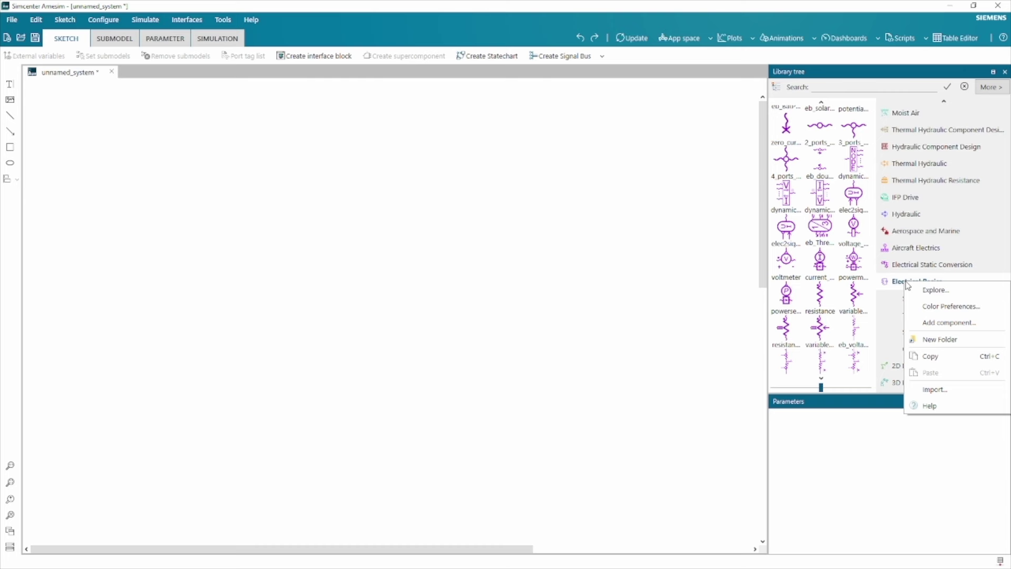
# Go from Electrical Basics help to the demos page and open the Operational amplifier demo.
pyautogui.click(922, 405)
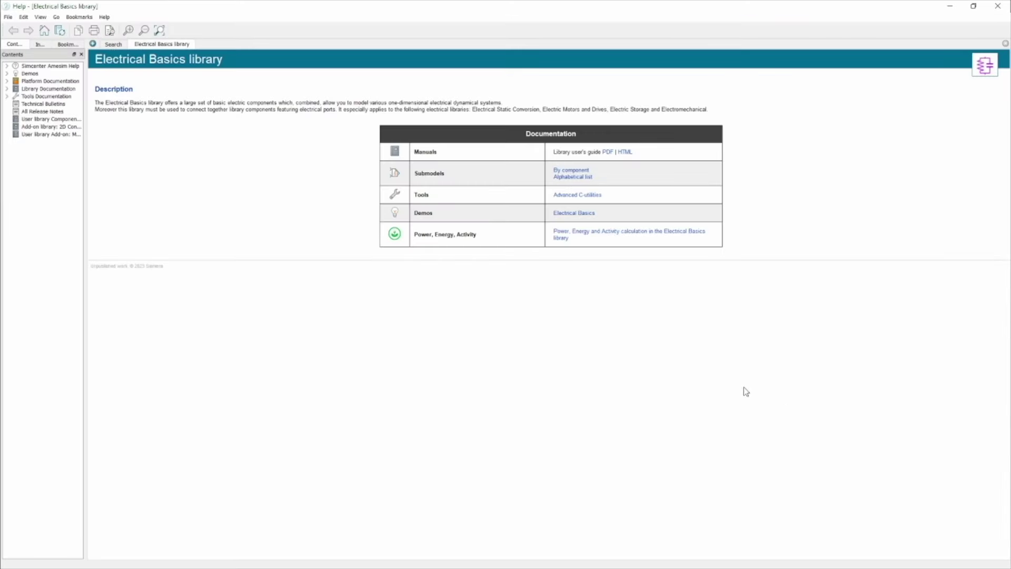
pyautogui.click(559, 217)
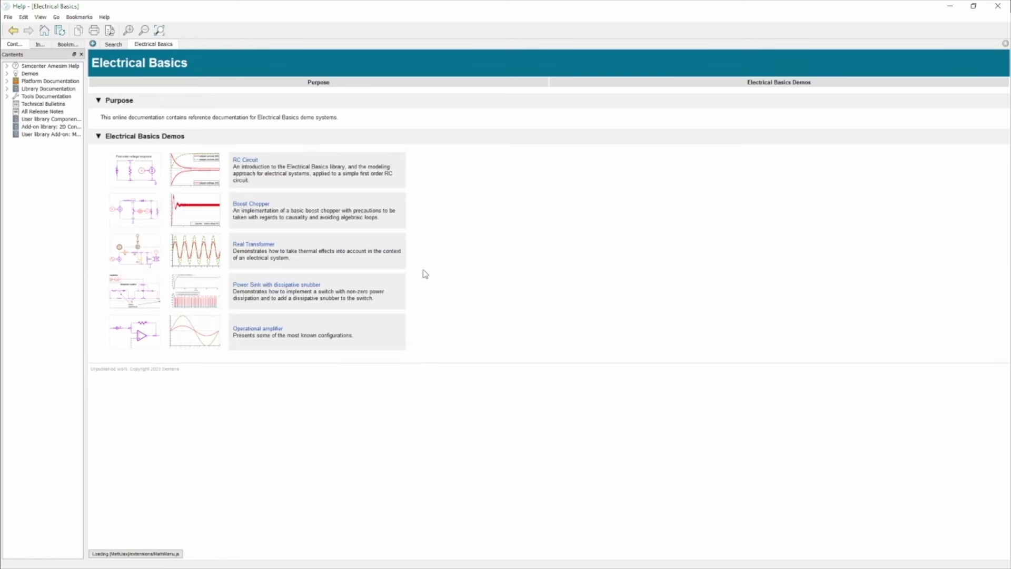
pyautogui.click(259, 332)
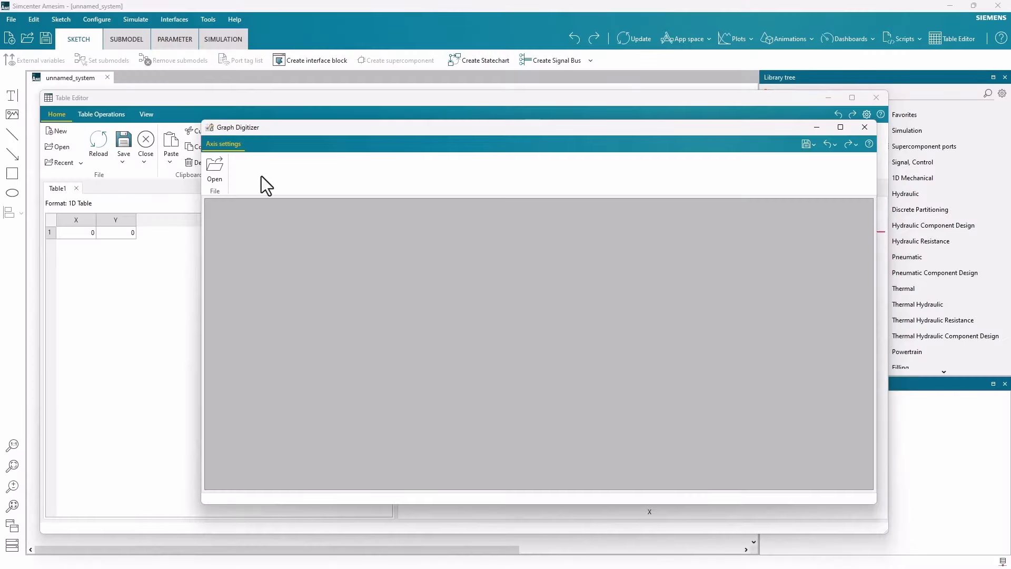
# Load the discharge23degC.dgz graph into the Graph Digitizer.
pyautogui.click(215, 174)
pyautogui.doubleClick(460, 220)
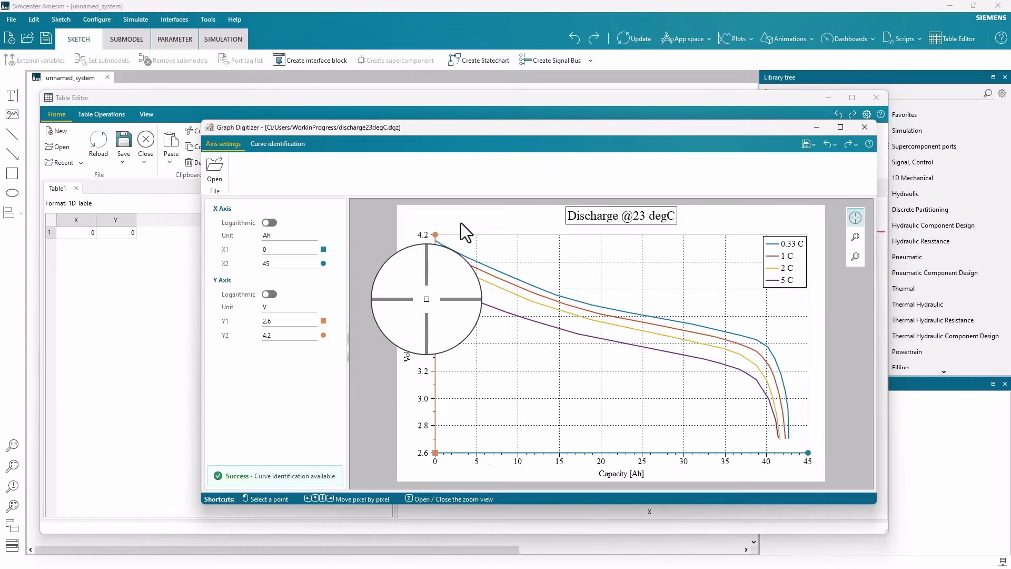
# Extract the 0.33 C curve by colour detection and increase the X sampling.
pyautogui.click(299, 145)
pyautogui.click(325, 167)
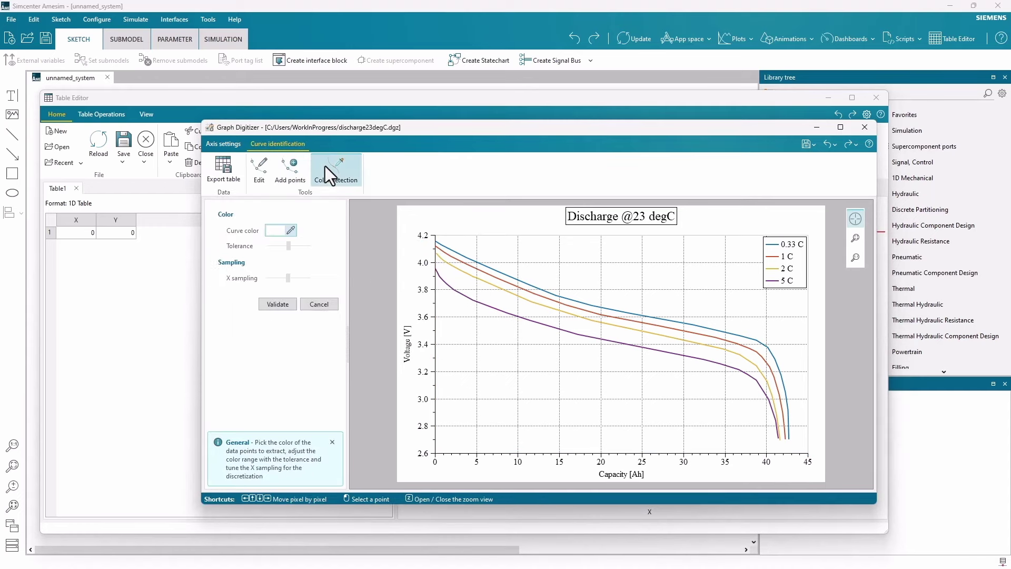
pyautogui.click(772, 244)
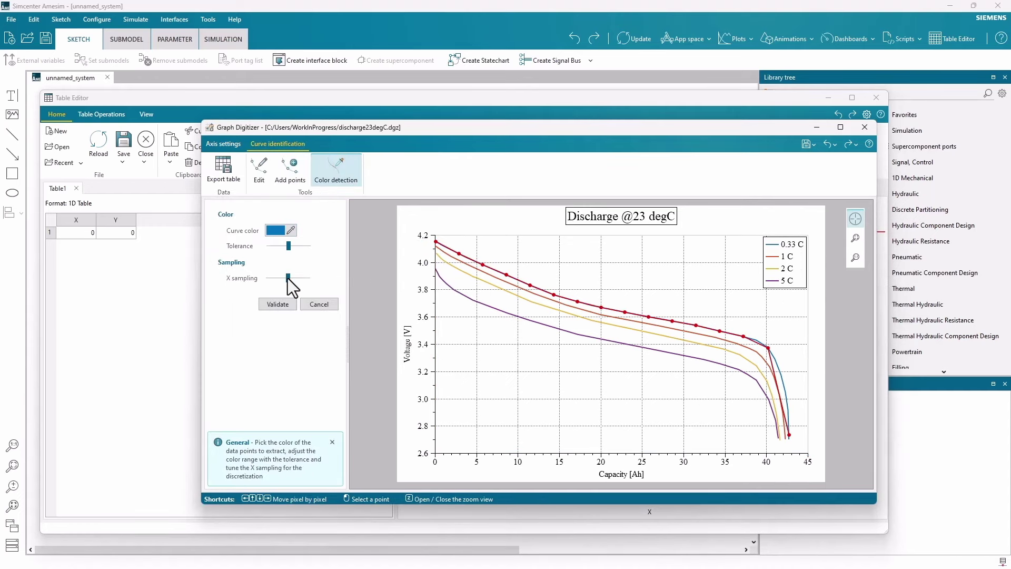
pyautogui.moveTo(288, 277); pyautogui.dragTo(308, 277)
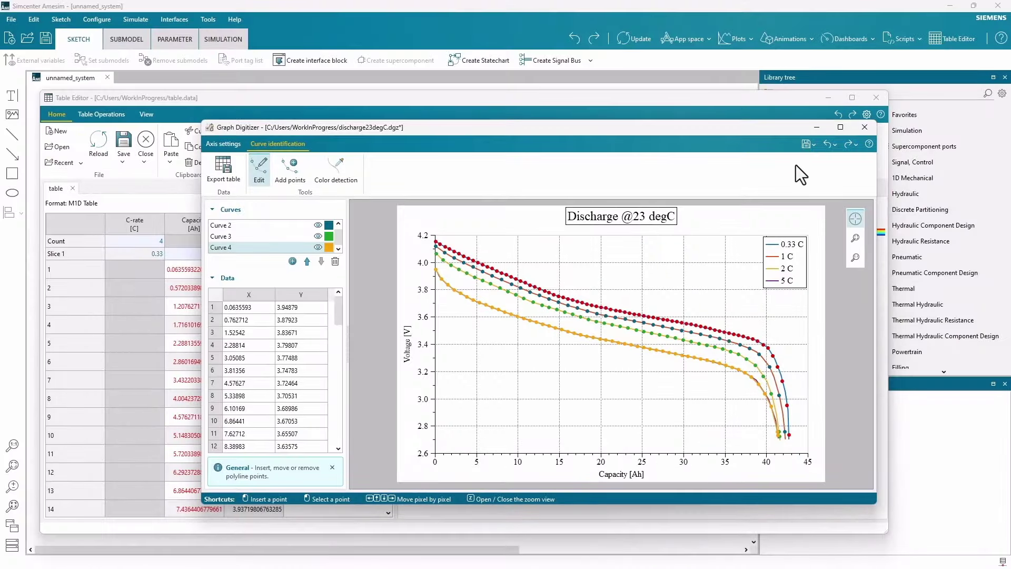
# Close the Graph Digitizer and answer the Save project prompt to return to Table Editor.
pyautogui.click(864, 127)
pyautogui.click(525, 327)
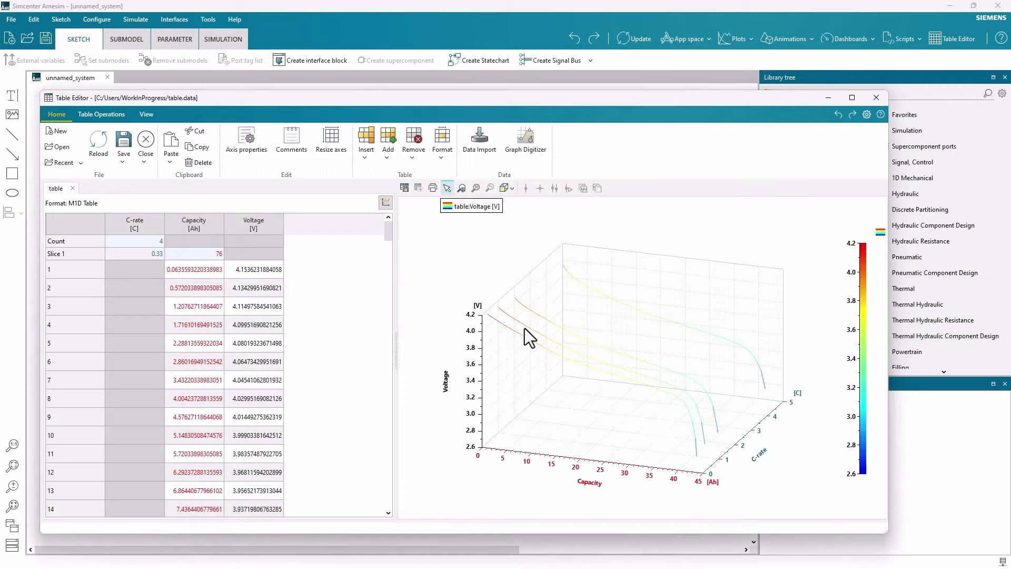